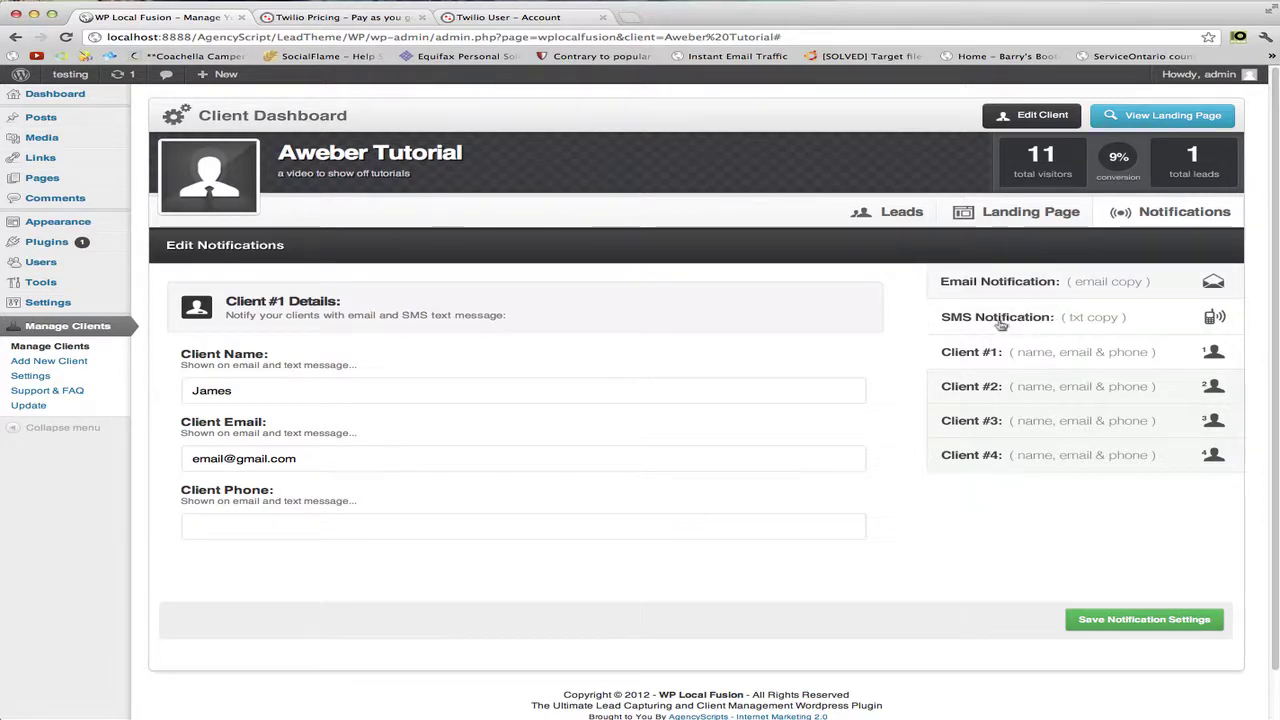
Open the SMS Notification settings in the Aweber Tutorial client's Edit Notifications panel
{"action": "left_click", "coordinate": [1004, 320]}
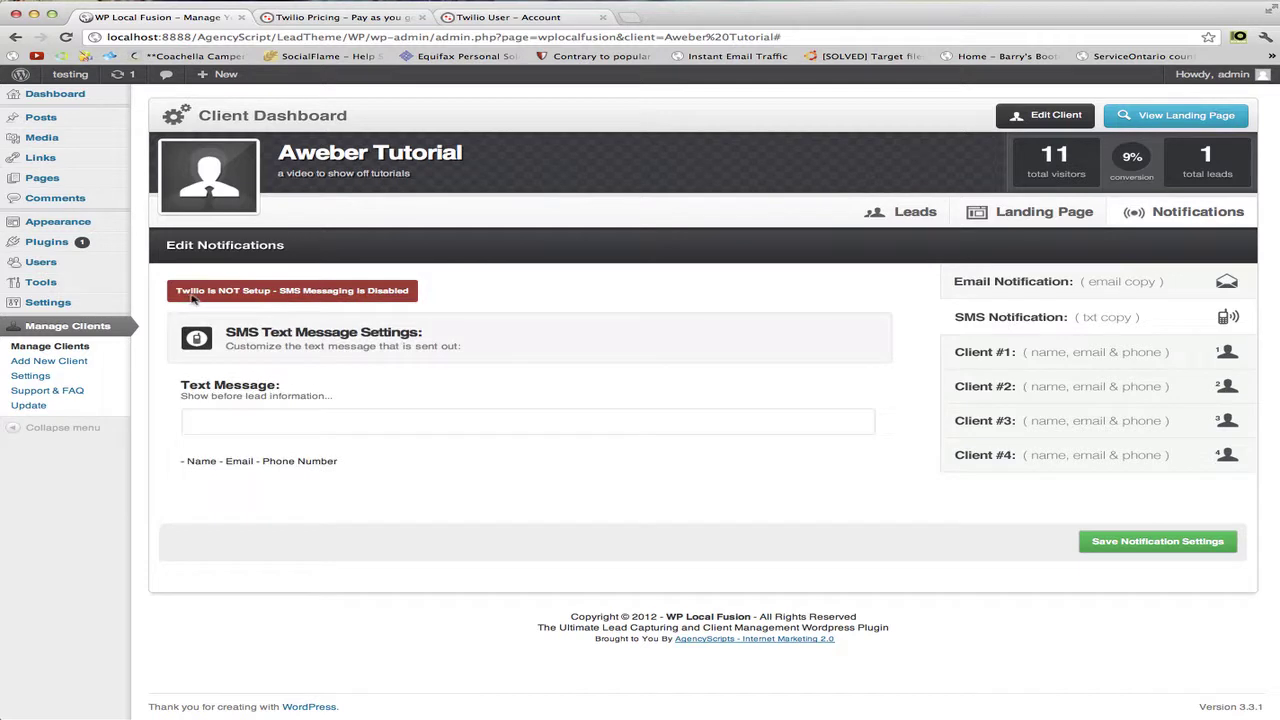
Highlight the 'Twilio is NOT Setup' warning, then go to WP Local Fusion's Settings page
{"action": "left_click_drag", "start_coordinate": [176, 292], "coordinate": [390, 292]}
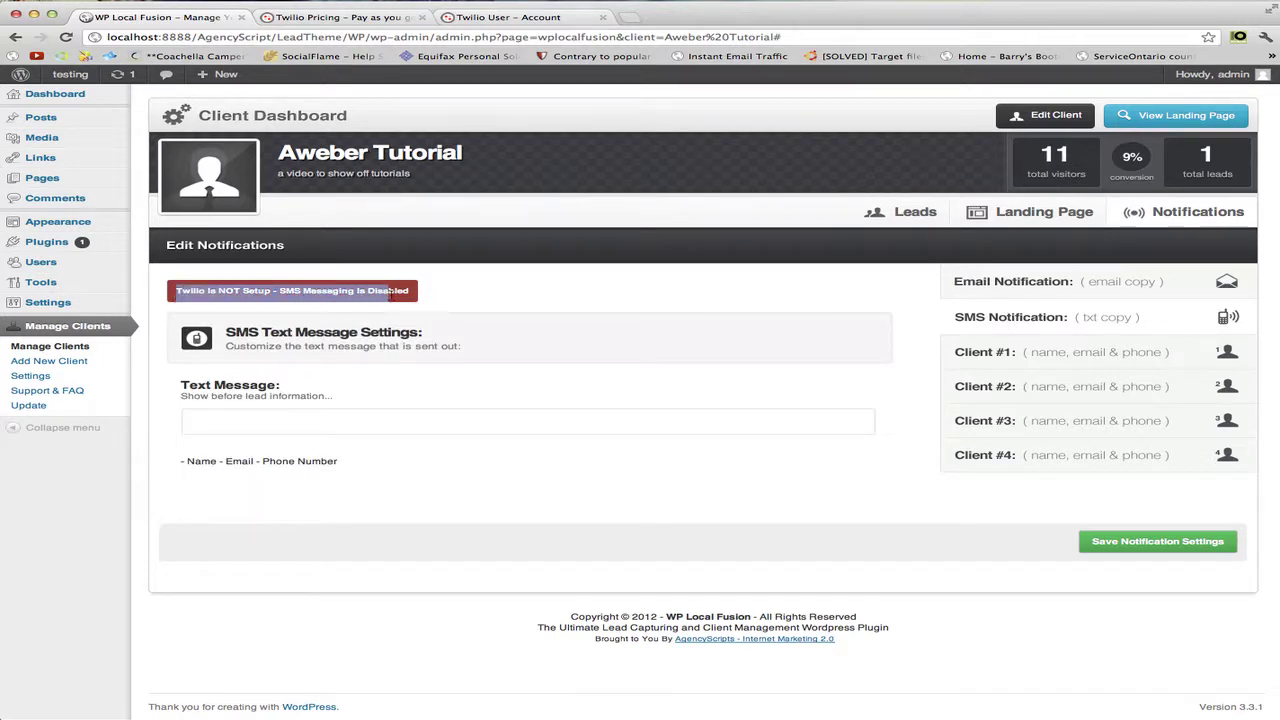
{"action": "left_click", "coordinate": [440, 298]}
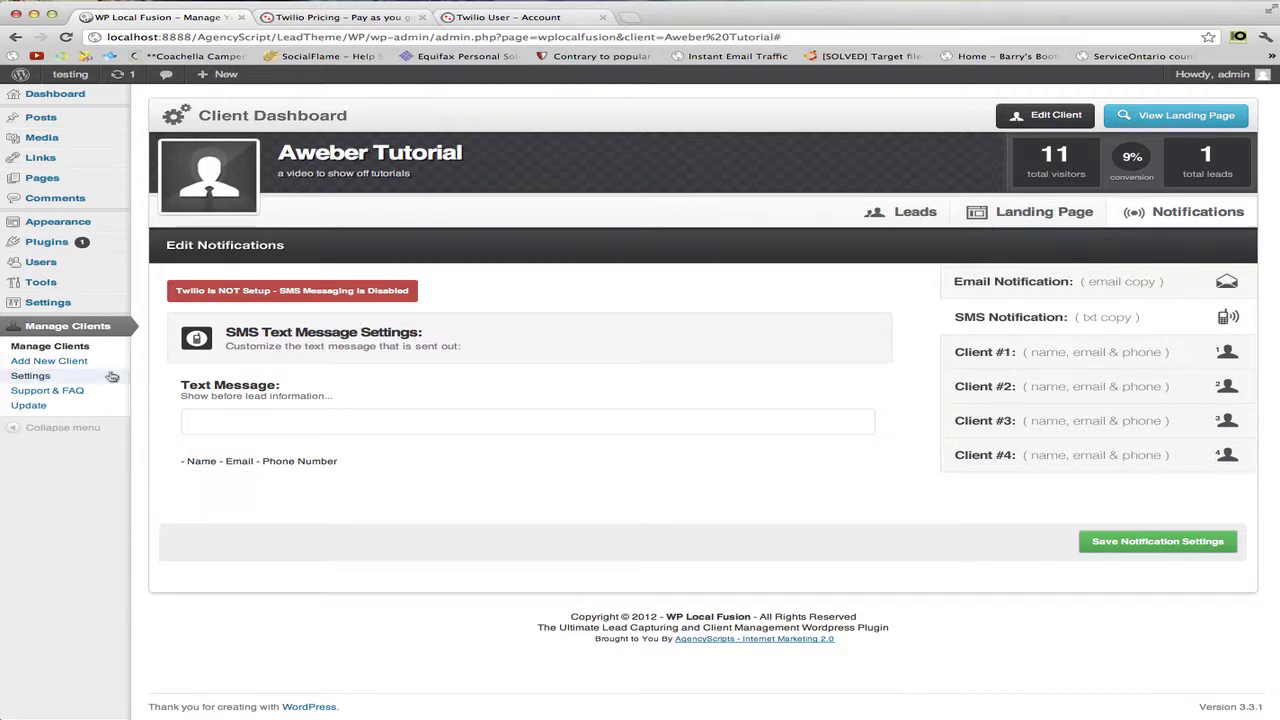
{"action": "left_click", "coordinate": [31, 376]}
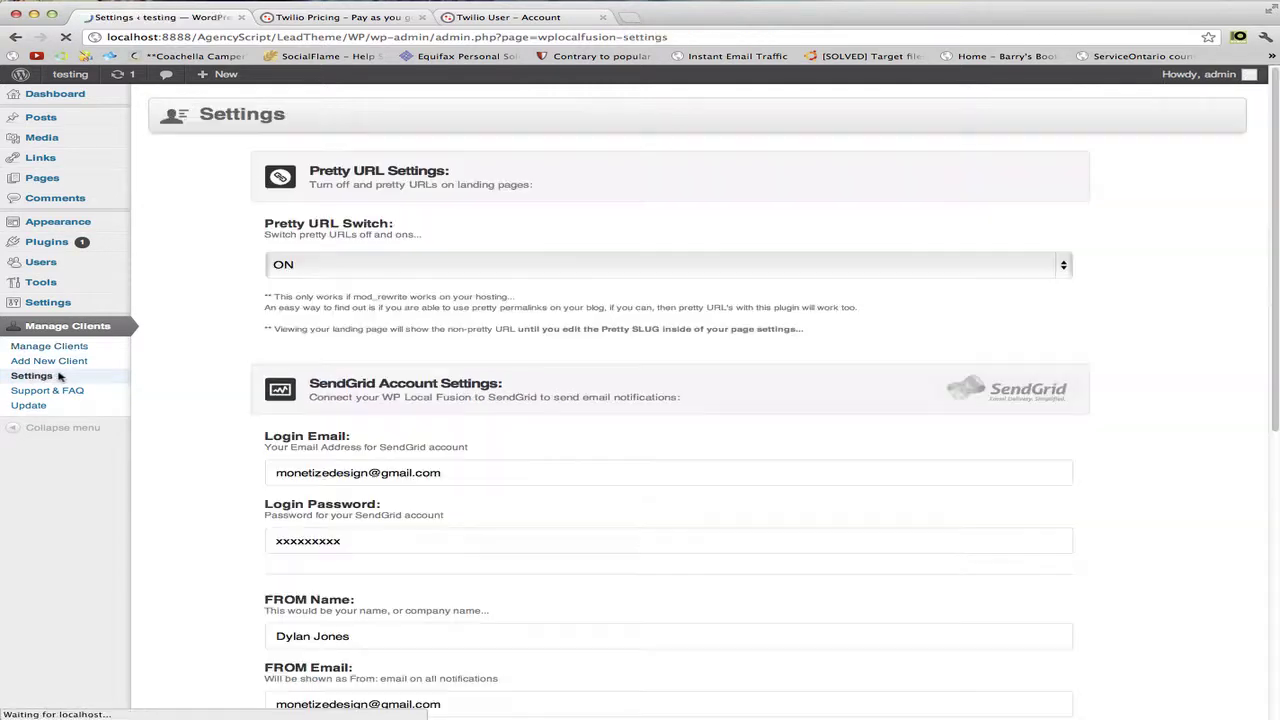
Scroll to Twilio Account Settings and check the empty Account ID, Auth Token and Twilio Number fields
{"action": "scroll", "coordinate": [243, 395], "scroll_direction": "down", "scroll_amount": 10}
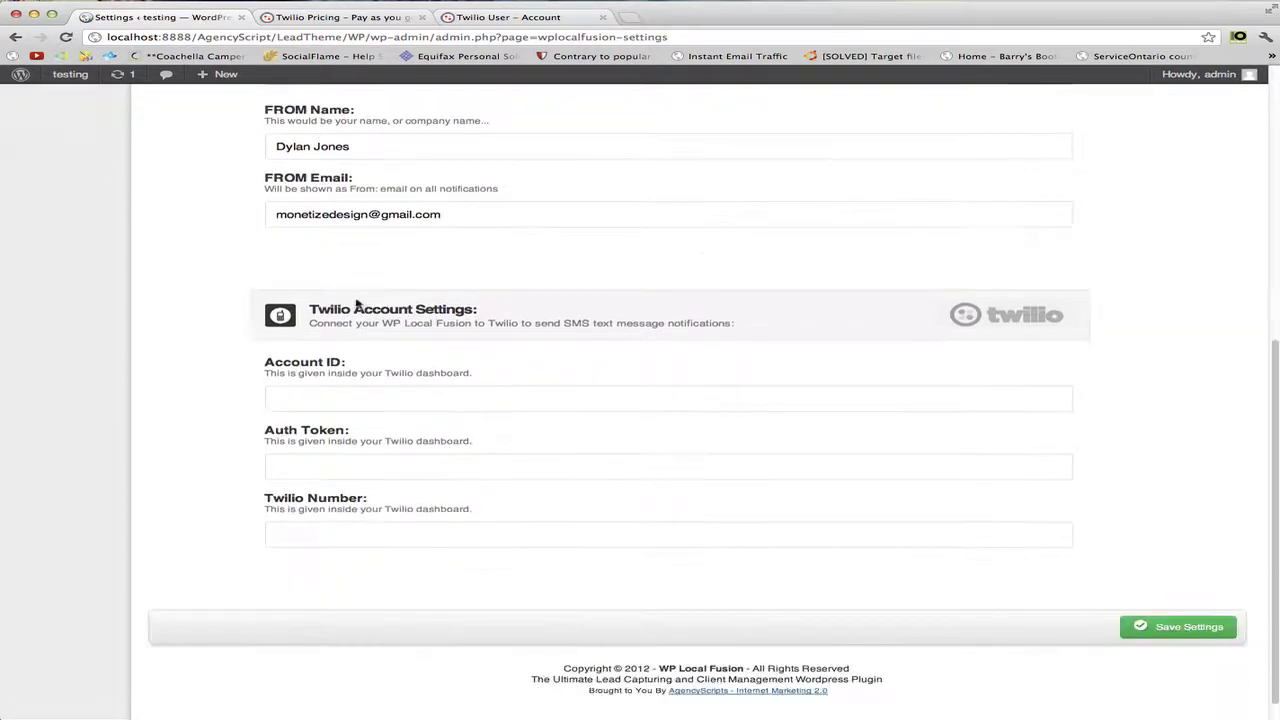
{"action": "left_click", "coordinate": [344, 461]}
{"action": "left_click", "coordinate": [344, 530]}
{"action": "left_click", "coordinate": [231, 486]}
{"action": "scroll", "coordinate": [231, 485], "scroll_direction": "down", "scroll_amount": 2}
{"action": "left_click", "coordinate": [348, 392]}
{"action": "left_click", "coordinate": [355, 466]}
{"action": "left_click", "coordinate": [347, 534]}
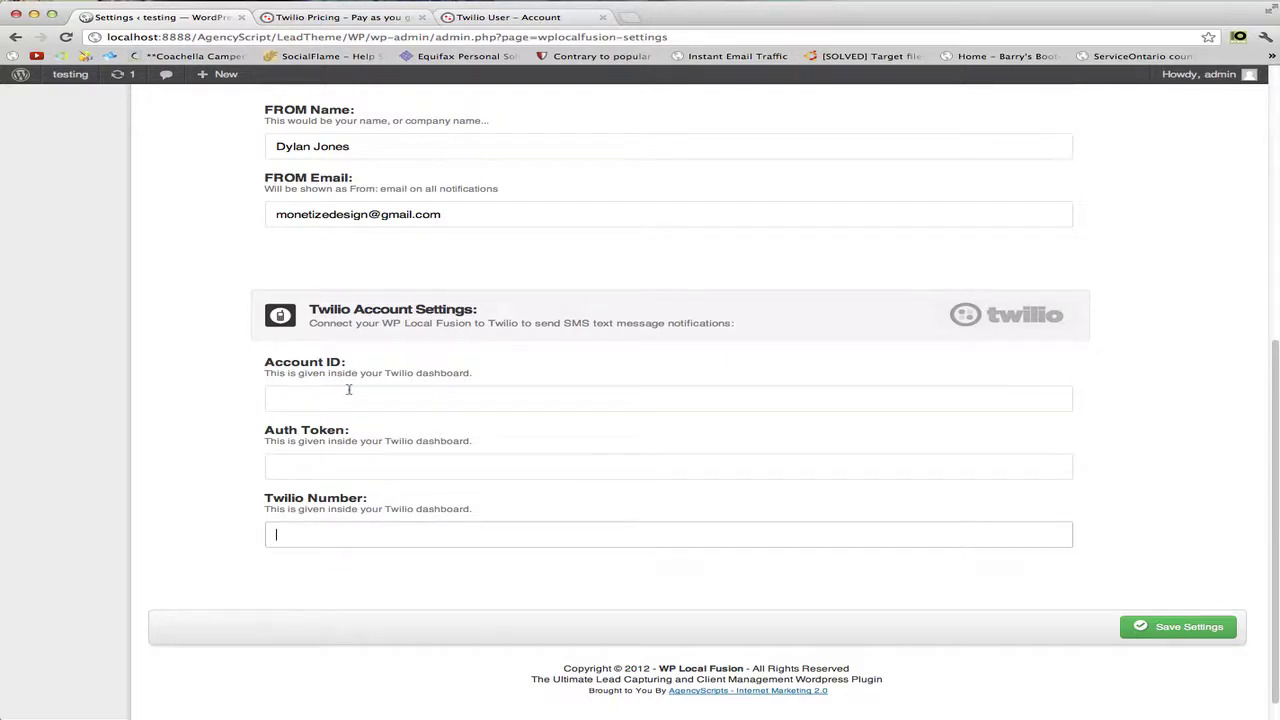
In the Twilio dashboard, select the Account SID and copy the sandbox phone number, then return to WordPress
{"action": "left_click", "coordinate": [481, 18]}
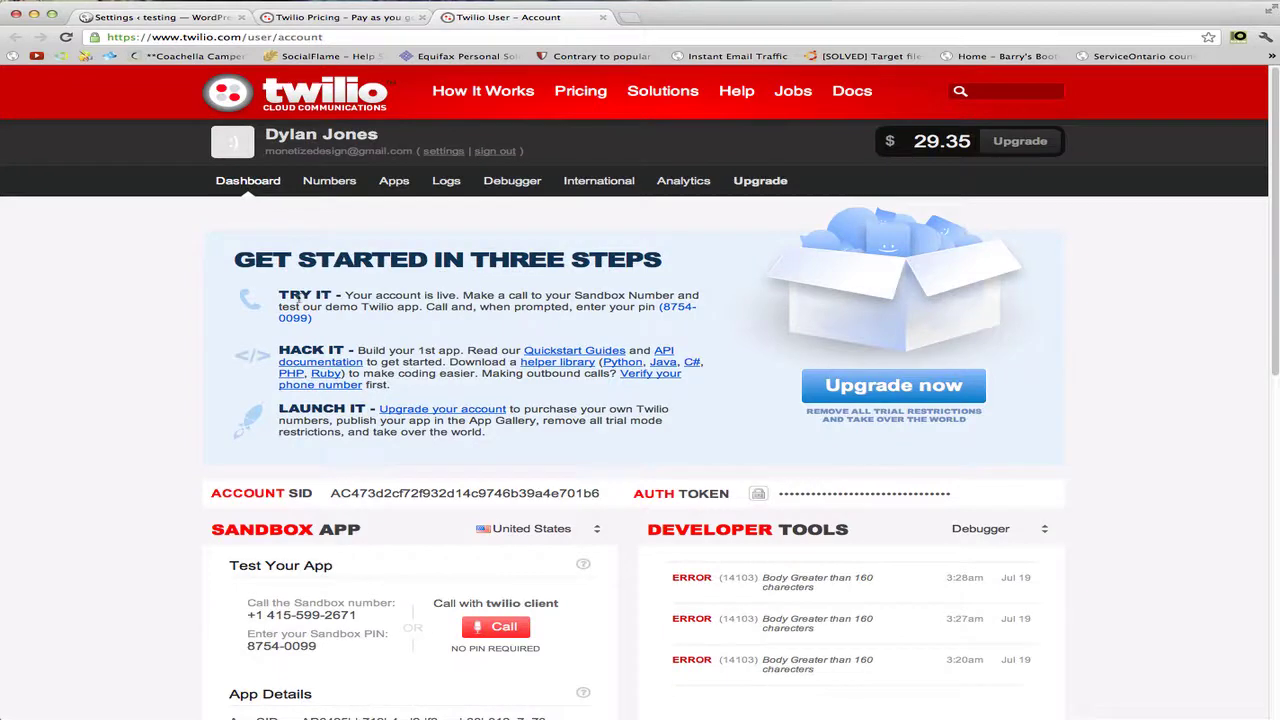
{"action": "scroll", "coordinate": [150, 330], "scroll_direction": "down", "scroll_amount": 1}
{"action": "scroll", "coordinate": [197, 428], "scroll_direction": "down", "scroll_amount": 1}
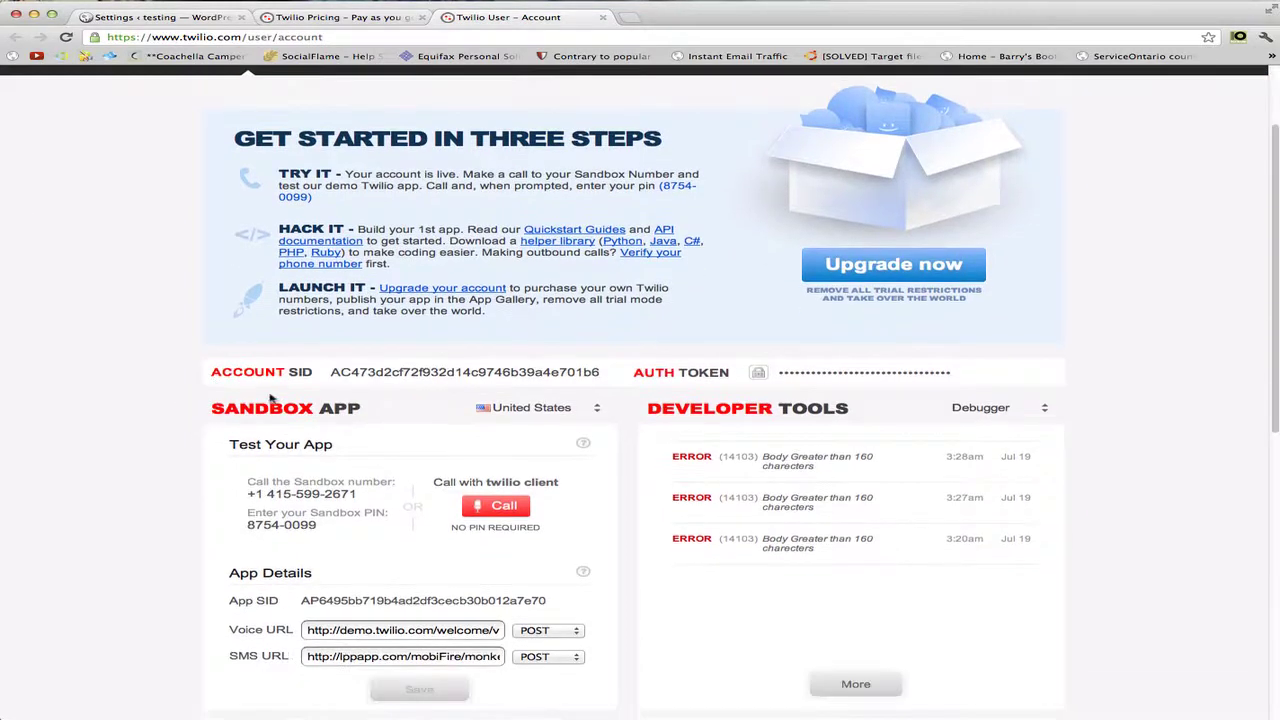
{"action": "left_click_drag", "start_coordinate": [334, 372], "coordinate": [593, 377]}
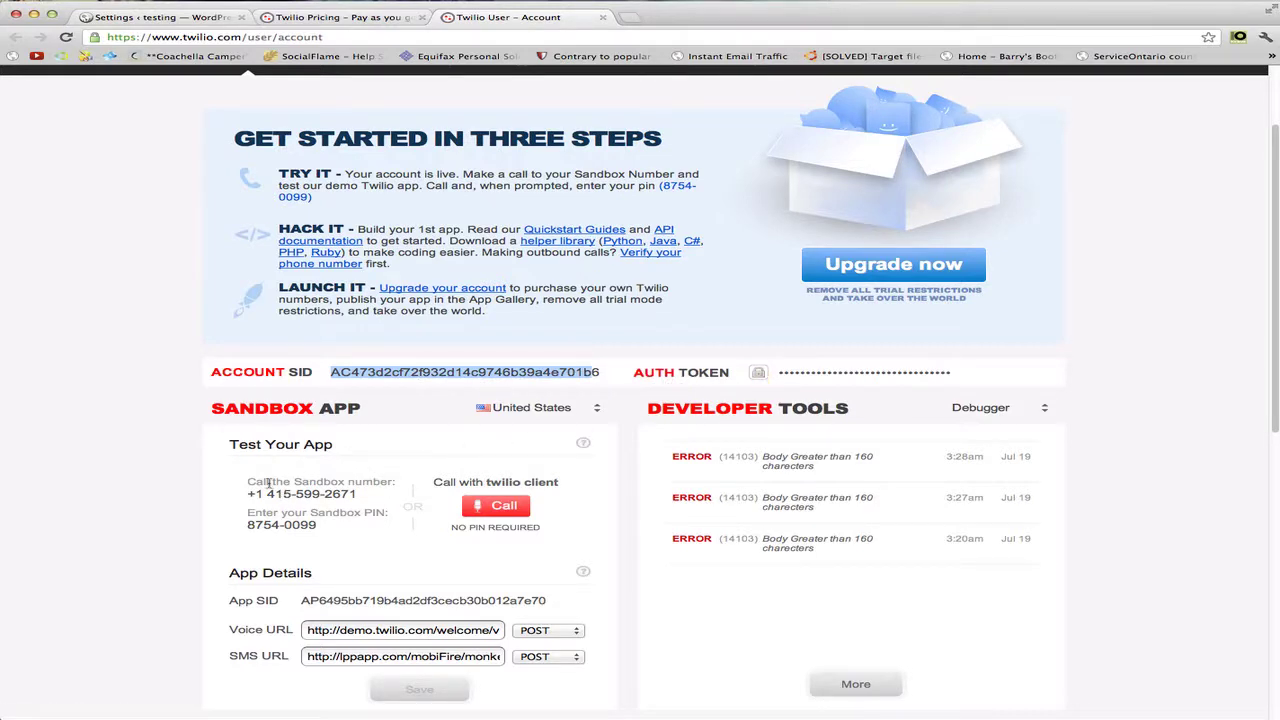
{"action": "left_click_drag", "start_coordinate": [268, 493], "coordinate": [363, 492]}
{"action": "key", "text": "ctrl+c"}
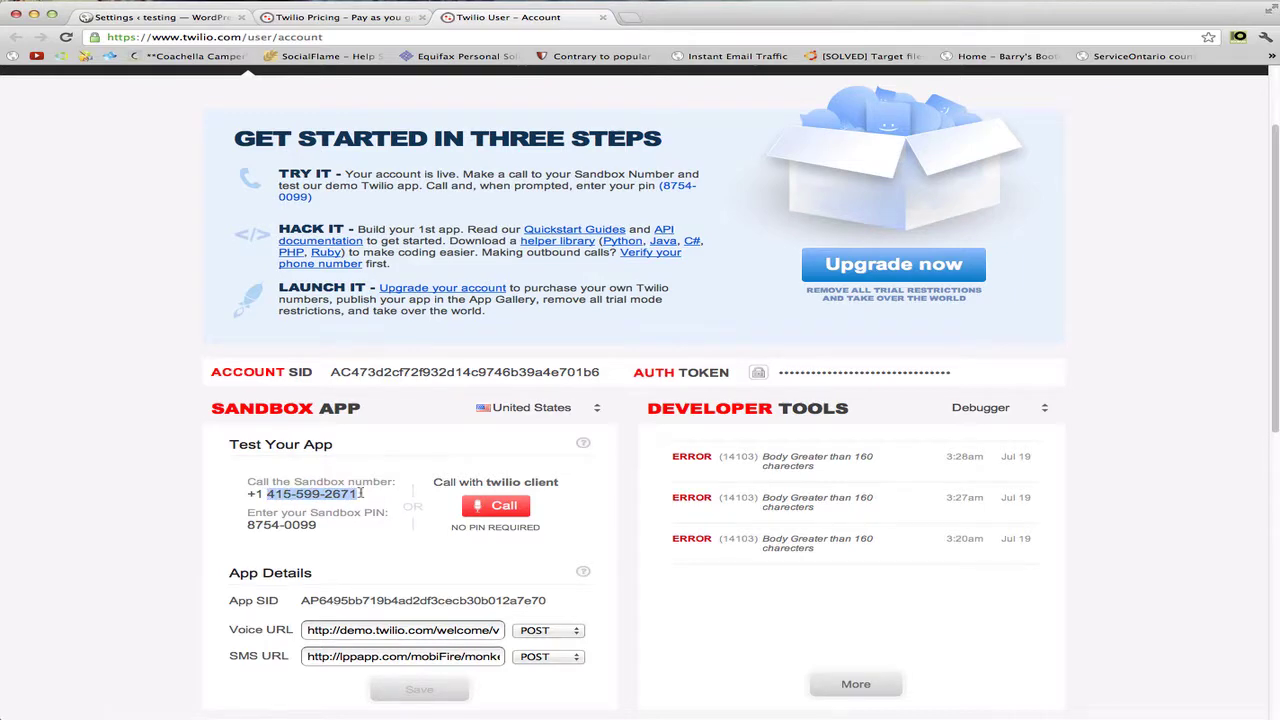
{"action": "left_click", "coordinate": [182, 17]}
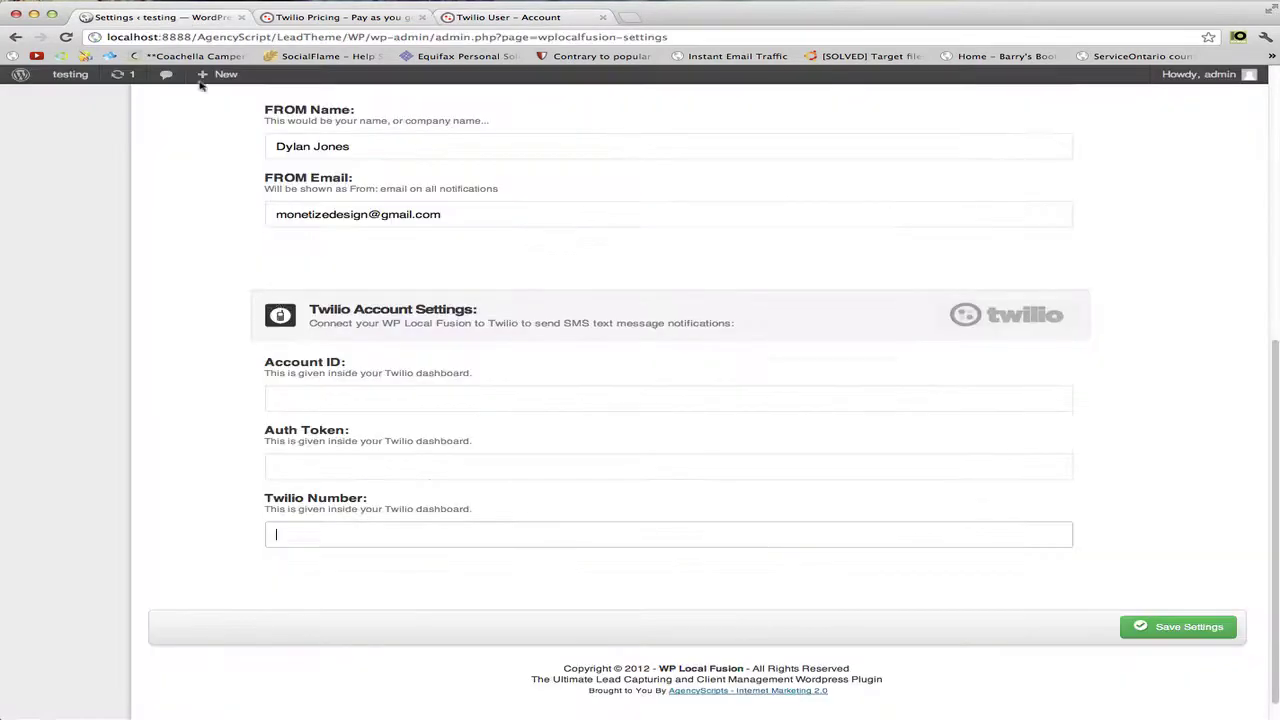
Paste the sandbox number into Twilio Number, fill Account ID with the suggested SID, and enter the auth token
{"action": "key", "text": "ctrl+v"}
{"action": "left_click", "coordinate": [372, 468]}
{"action": "left_click", "coordinate": [346, 398]}
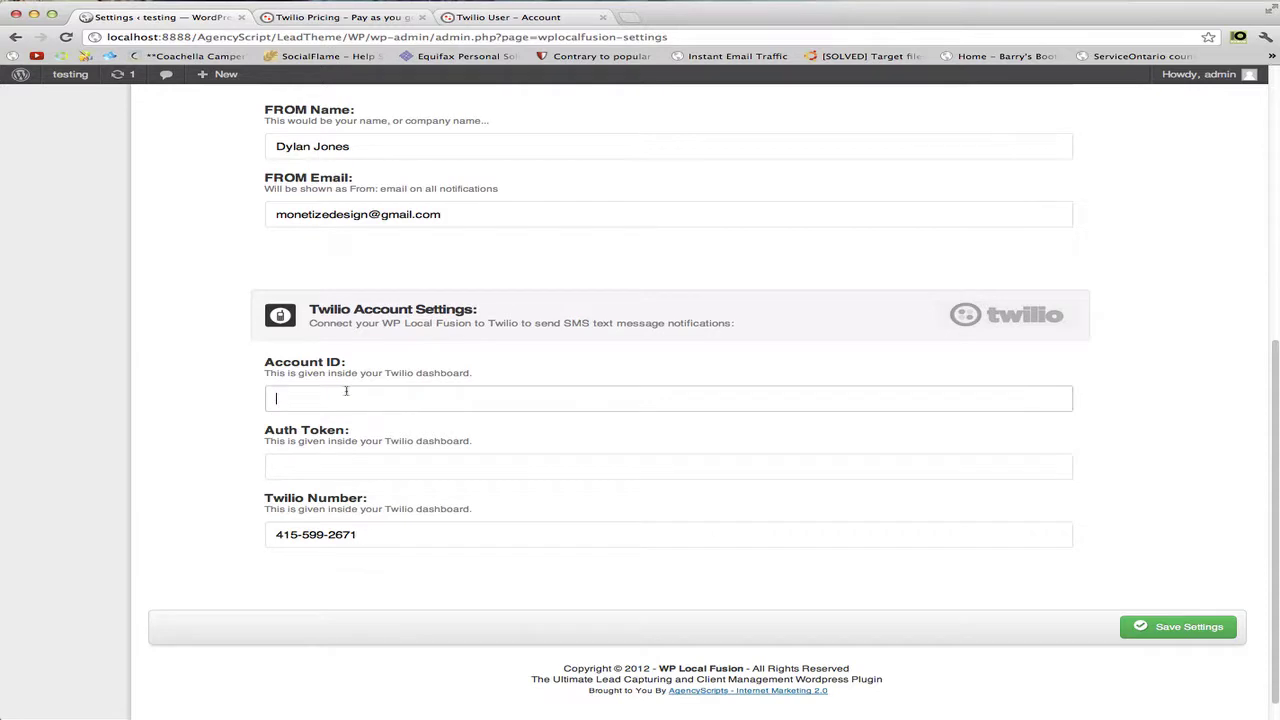
{"action": "type", "text": "s"}
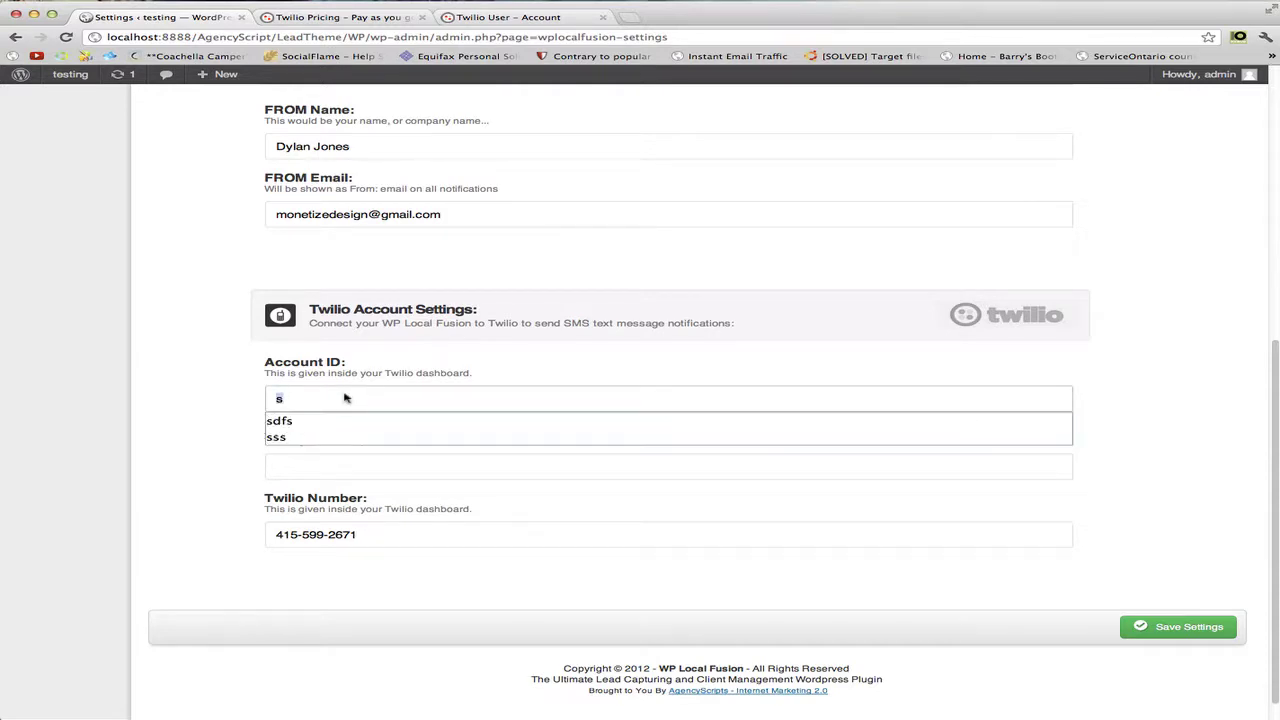
{"action": "key", "text": "BackSpace"}
{"action": "type", "text": "accd"}
{"action": "key", "text": "BackSpace"}
{"action": "key", "text": "BackSpace"}
{"action": "key", "text": "BackSpace"}
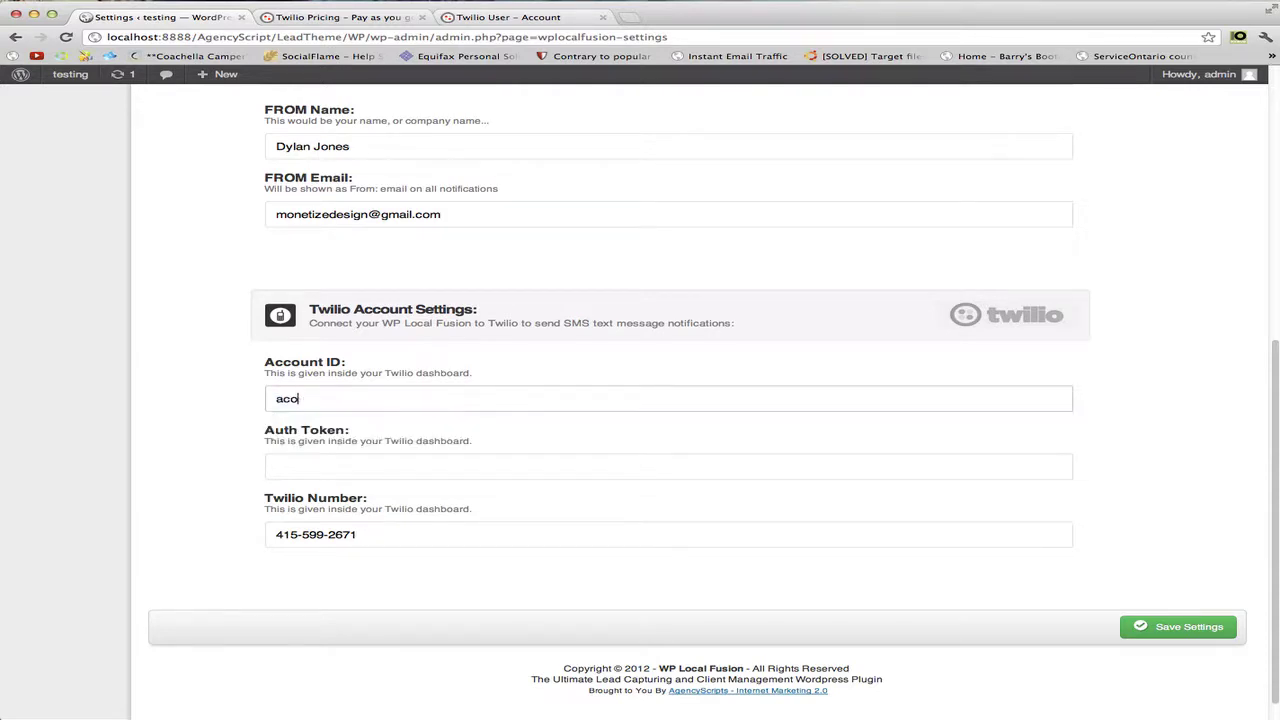
{"action": "key", "text": "Down"}
{"action": "key", "text": "Return"}
{"action": "left_click", "coordinate": [330, 474]}
{"action": "type", "text": "xxxxxx"}
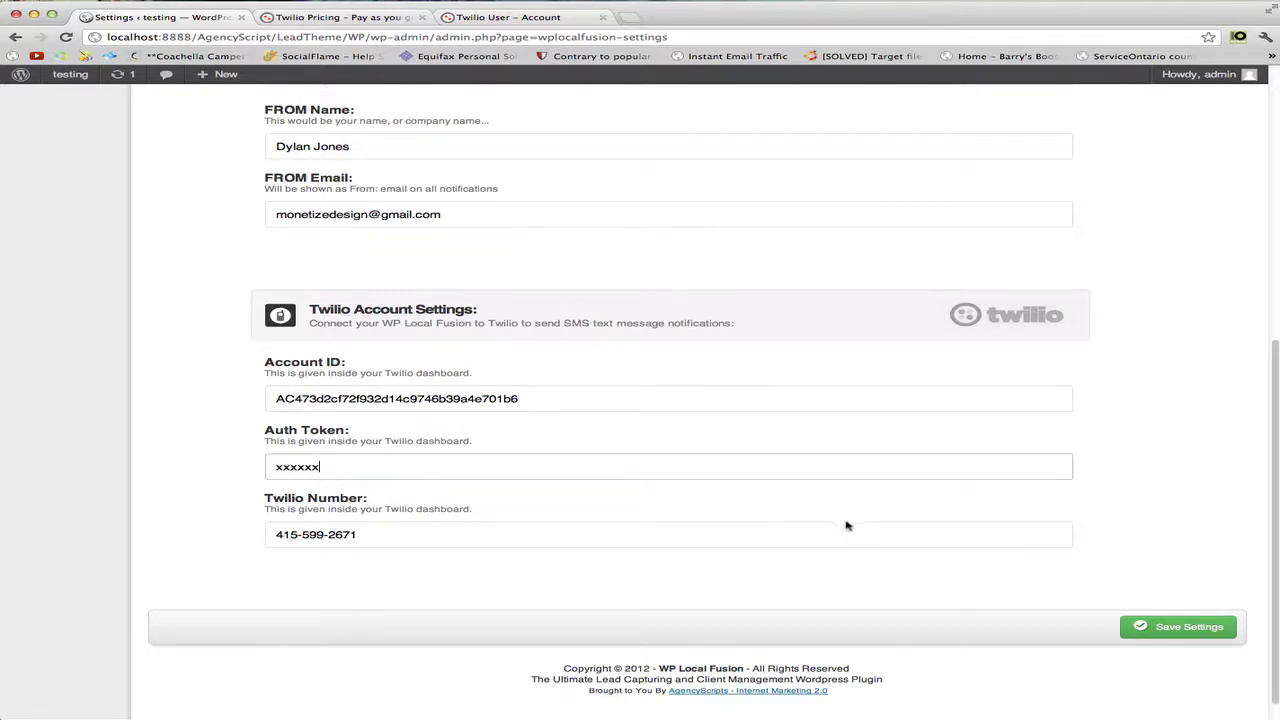
Save the Twilio account settings and open the Client List with both clients
{"action": "left_click", "coordinate": [1177, 628]}
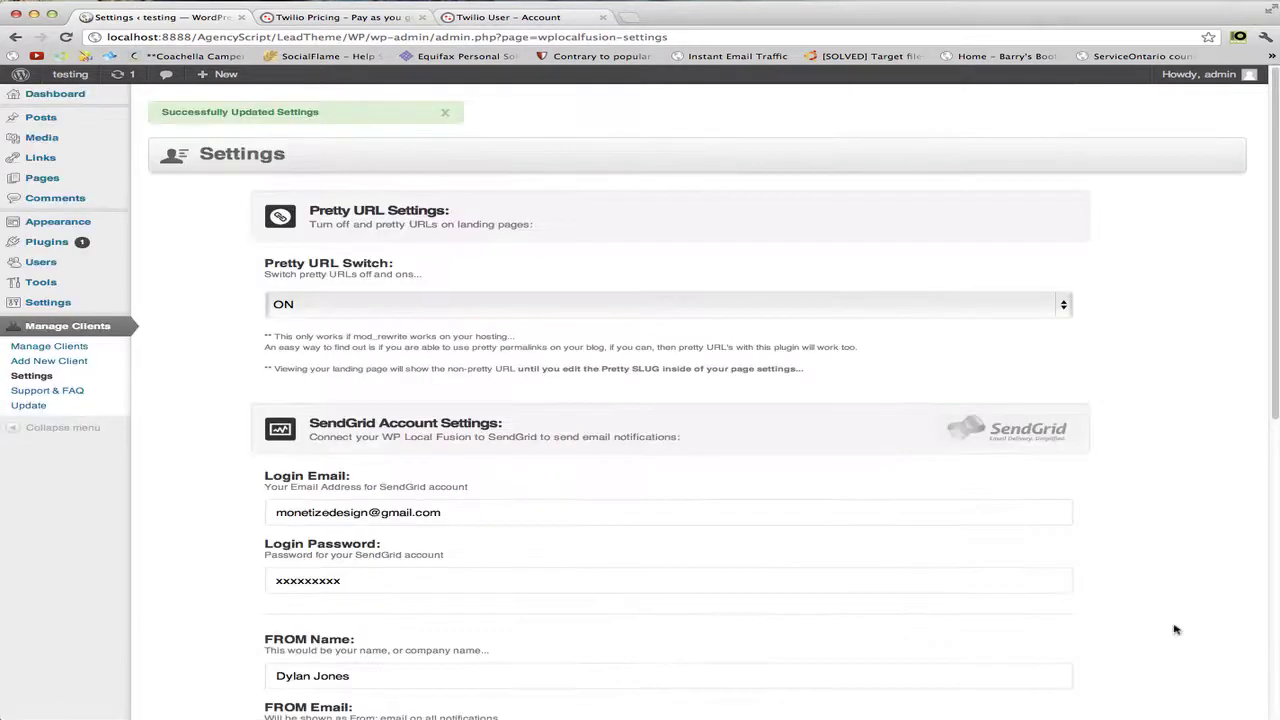
{"action": "scroll", "coordinate": [888, 423], "scroll_direction": "down", "scroll_amount": 5}
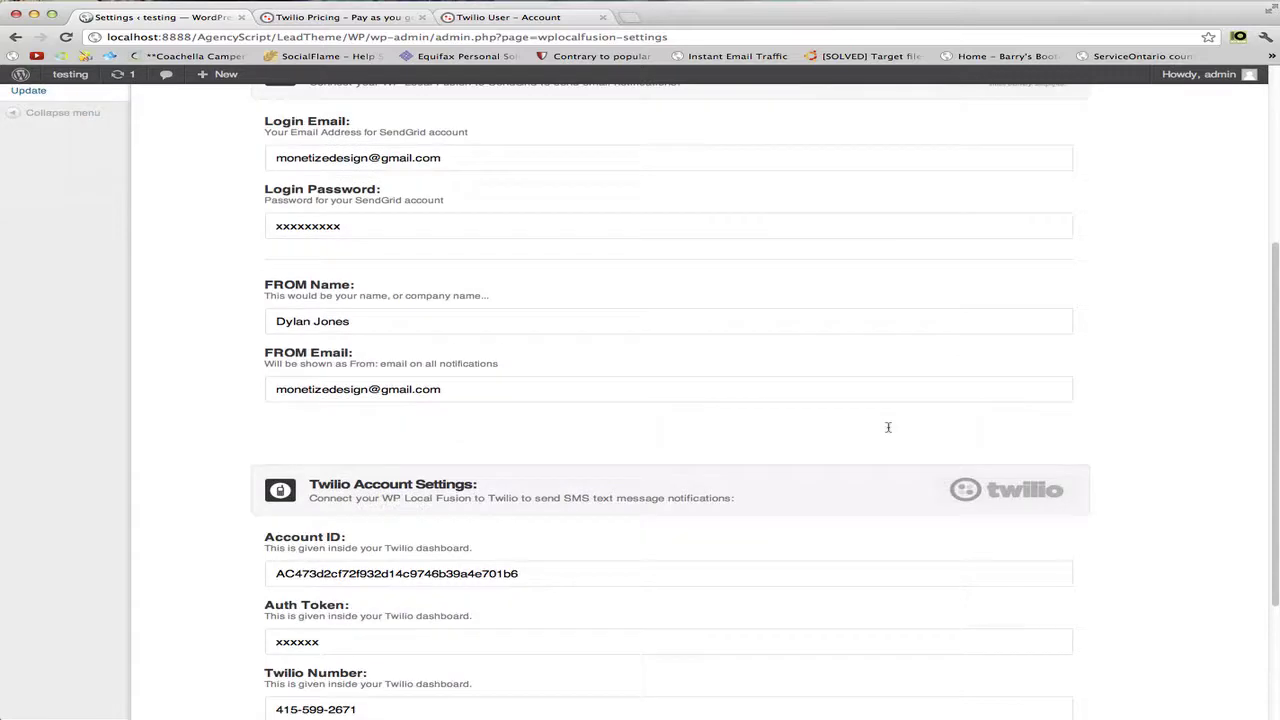
{"action": "scroll", "coordinate": [332, 485], "scroll_direction": "down", "scroll_amount": 3}
{"action": "scroll", "coordinate": [332, 485], "scroll_direction": "up", "scroll_amount": 10}
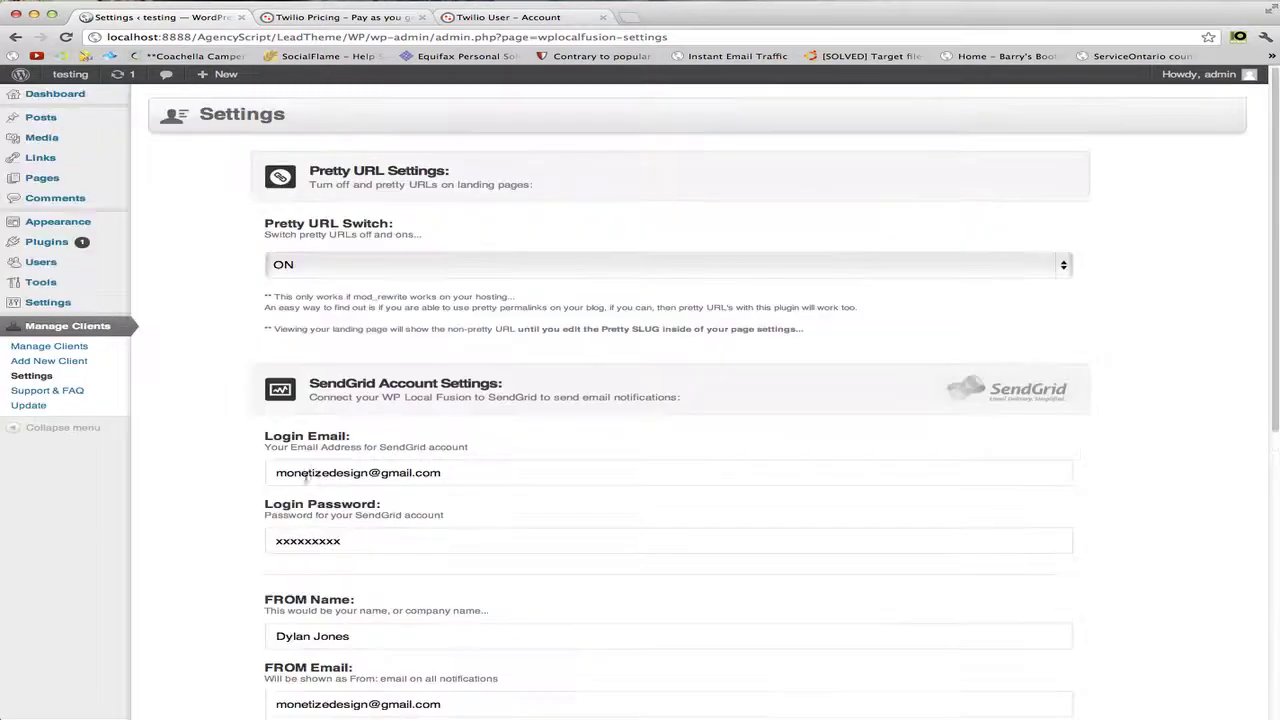
{"action": "left_click", "coordinate": [55, 349]}
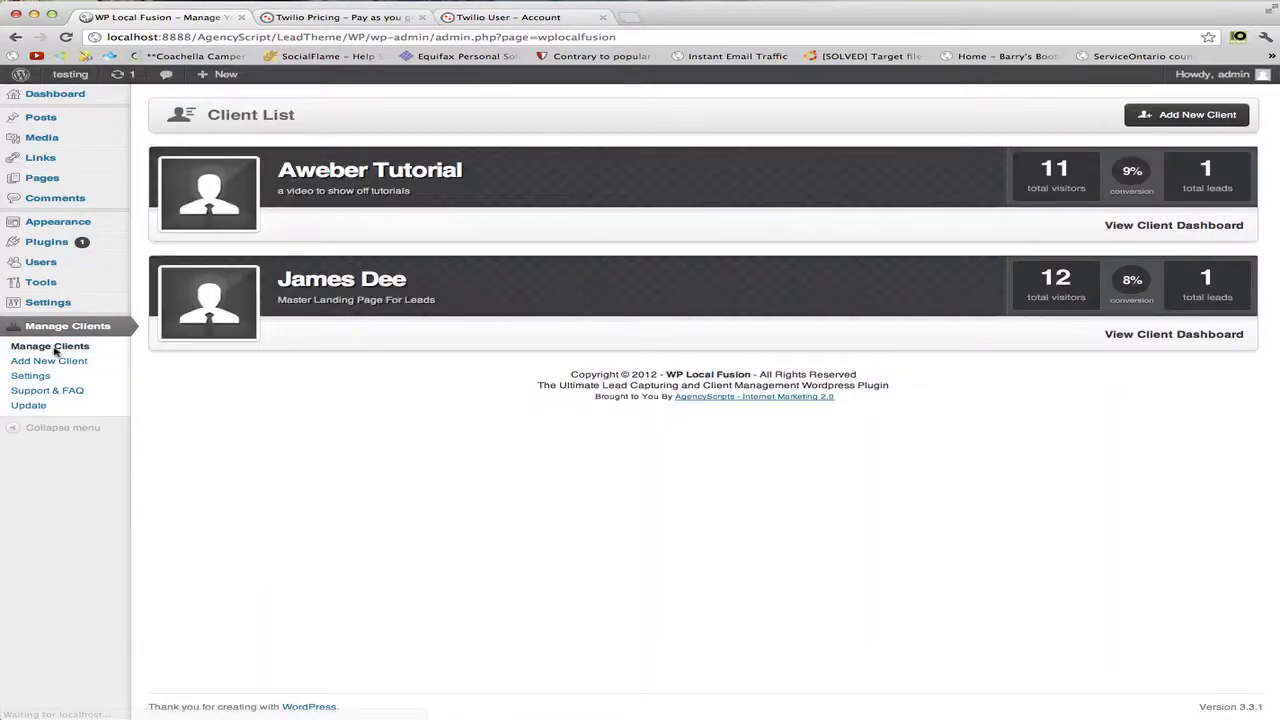
Open Aweber Tutorial's client dashboard, its Notifications, and the SMS Notification settings
{"action": "left_click", "coordinate": [1132, 225]}
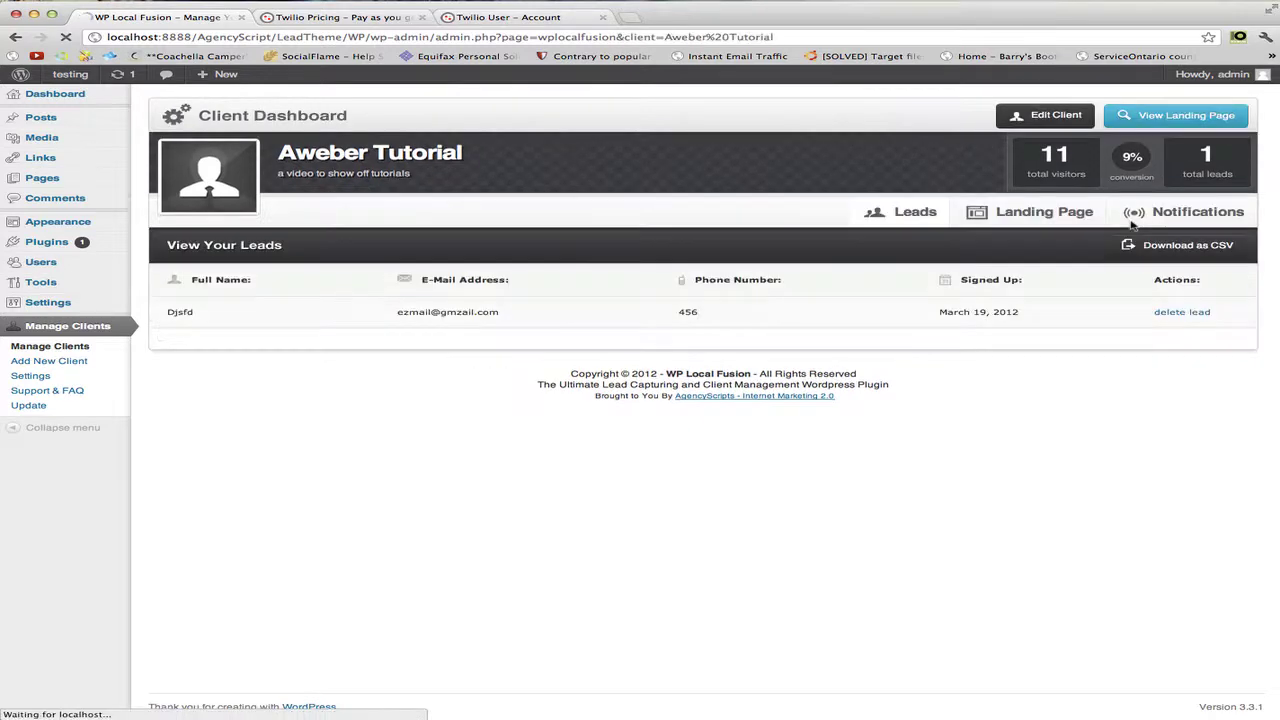
{"action": "left_click", "coordinate": [1165, 220]}
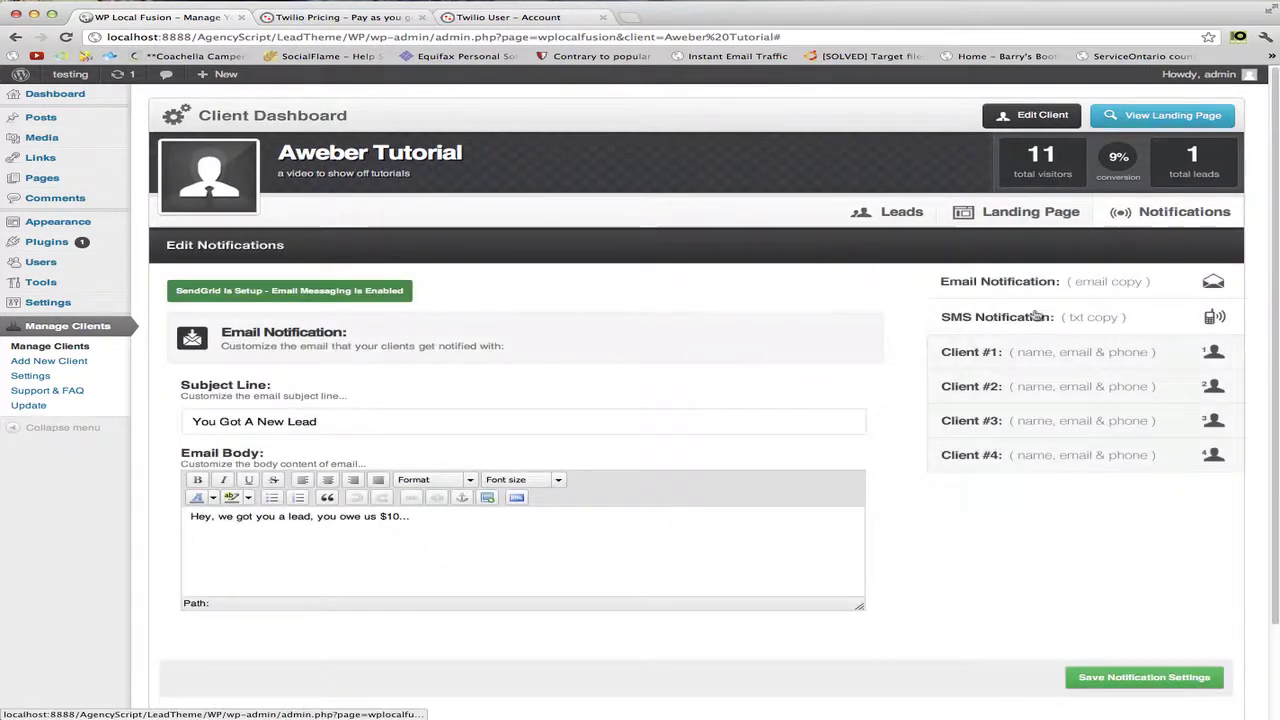
{"action": "left_click", "coordinate": [1036, 316]}
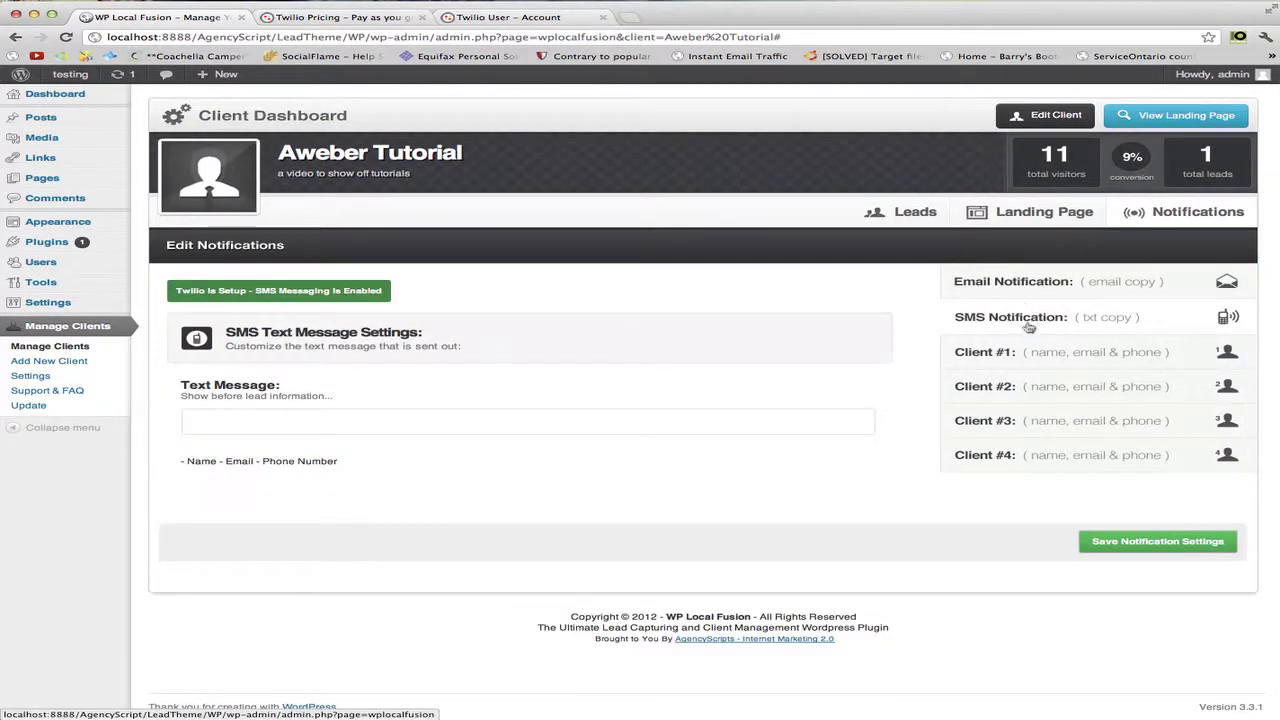
Enter the SMS text message 'You got a lead - here is the info'
{"action": "left_click", "coordinate": [279, 418]}
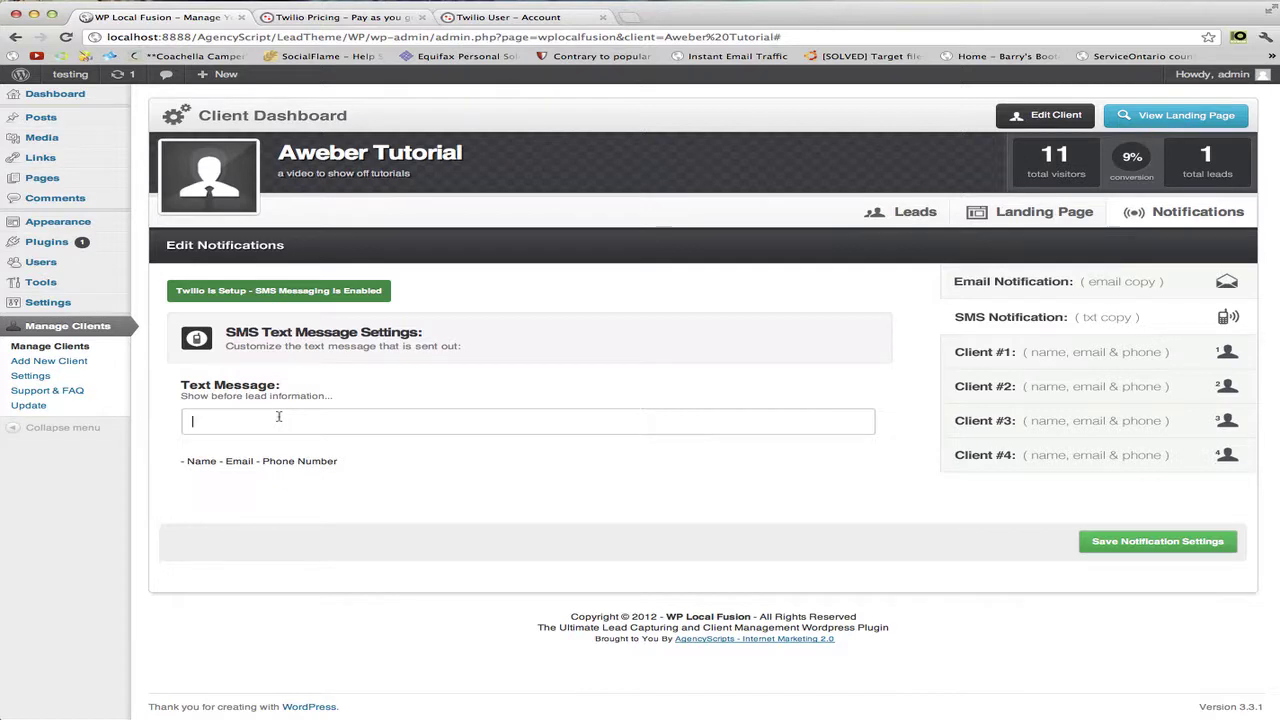
{"action": "type", "text": "You got a lead,"}
{"action": "key", "text": "BackSpace"}
{"action": "key", "text": "BackSpace"}
{"action": "type", "text": "- here is the info"}
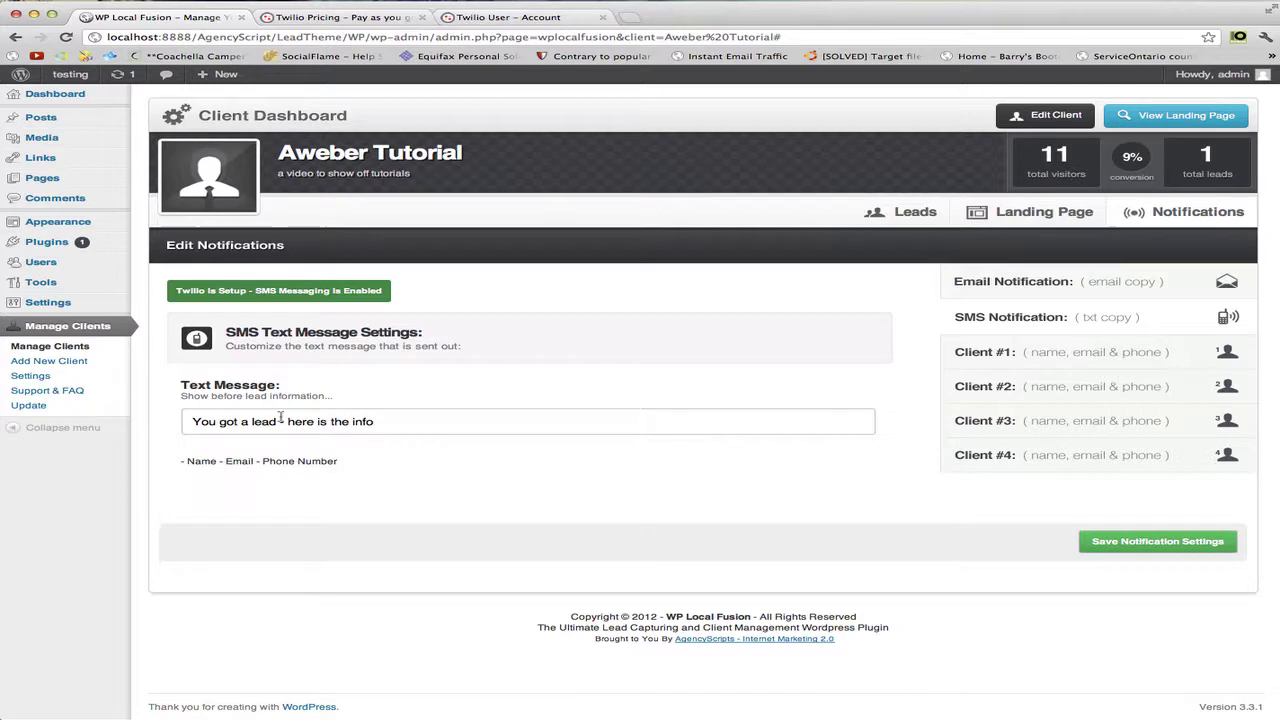
Highlight the message and the Name and Email lead info, then open Client #1's details
{"action": "left_click_drag", "start_coordinate": [376, 421], "coordinate": [346, 459]}
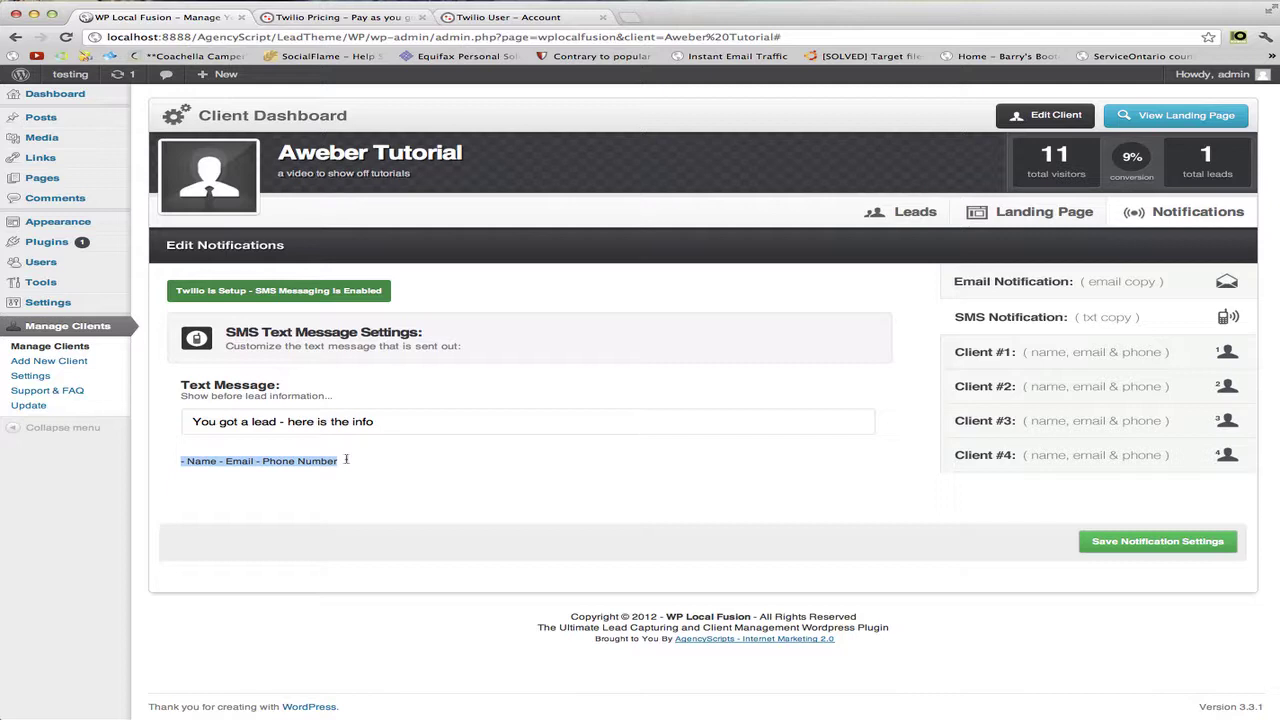
{"action": "left_click", "coordinate": [346, 459]}
{"action": "left_click_drag", "start_coordinate": [187, 461], "coordinate": [337, 461]}
{"action": "left_click", "coordinate": [352, 474]}
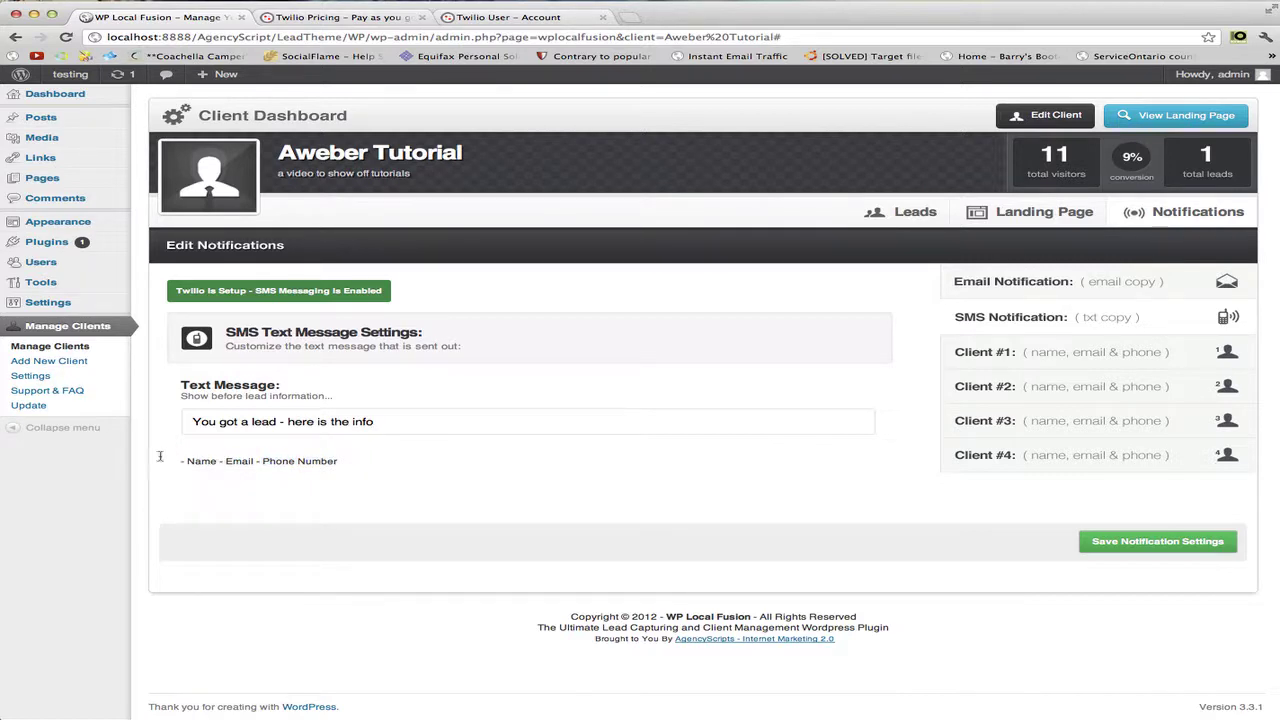
{"action": "left_click_drag", "start_coordinate": [200, 422], "coordinate": [374, 424]}
{"action": "left_click_drag", "start_coordinate": [186, 461], "coordinate": [357, 459]}
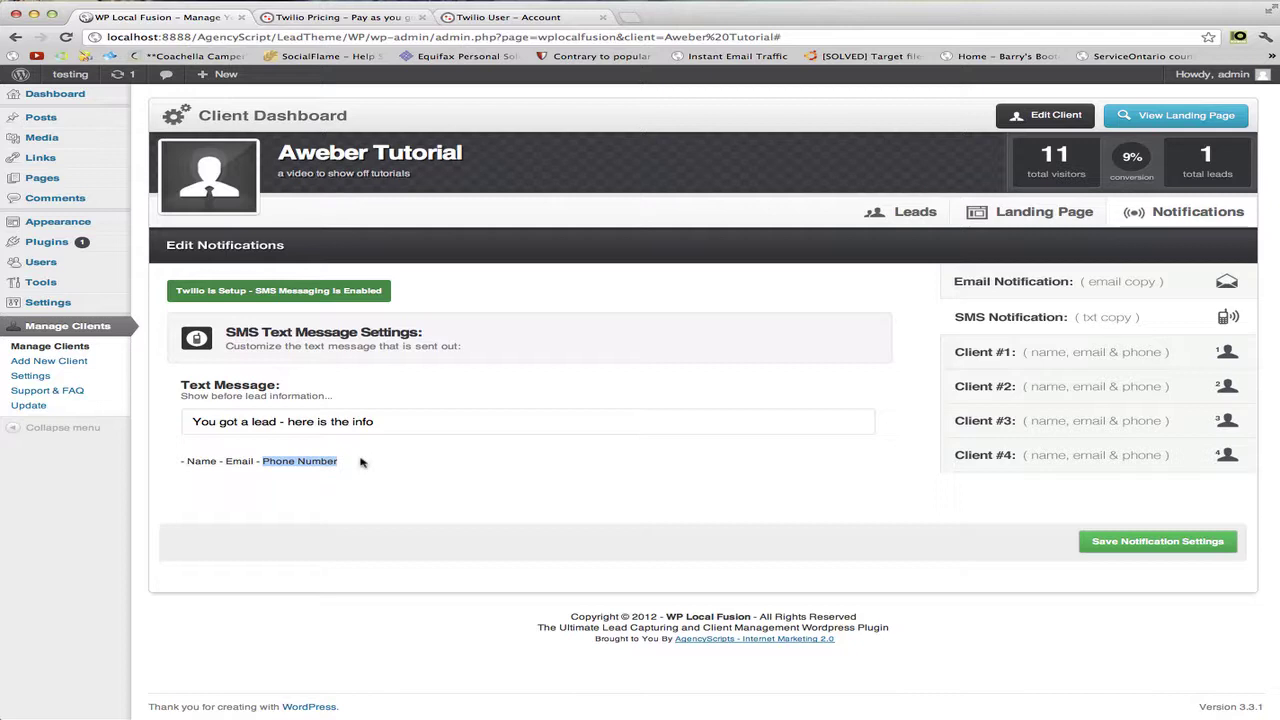
{"action": "left_click", "coordinate": [1060, 354]}
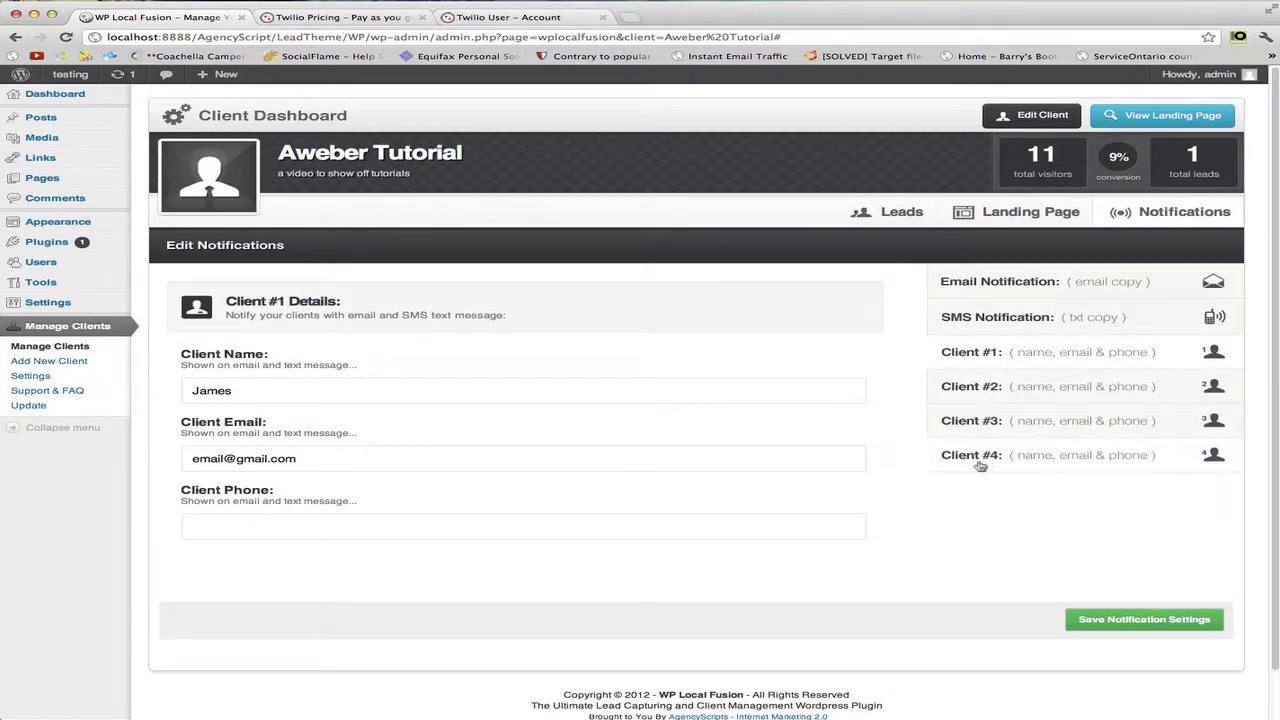
Fill Client #1's phone number from the autocomplete suggestion, then return to the Aweber Tutorial leads list
{"action": "left_click", "coordinate": [211, 521]}
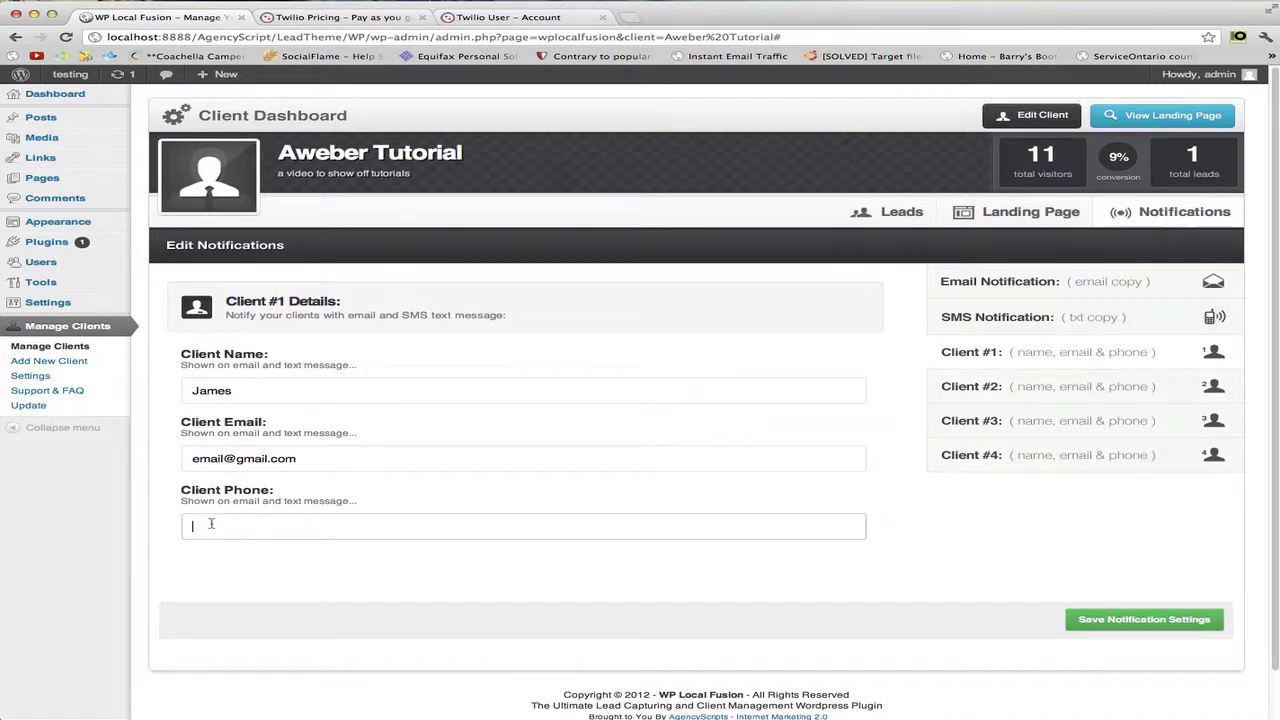
{"action": "type", "text": "164"}
{"action": "key", "text": "BackSpace"}
{"action": "key", "text": "Down"}
{"action": "key", "text": "Return"}
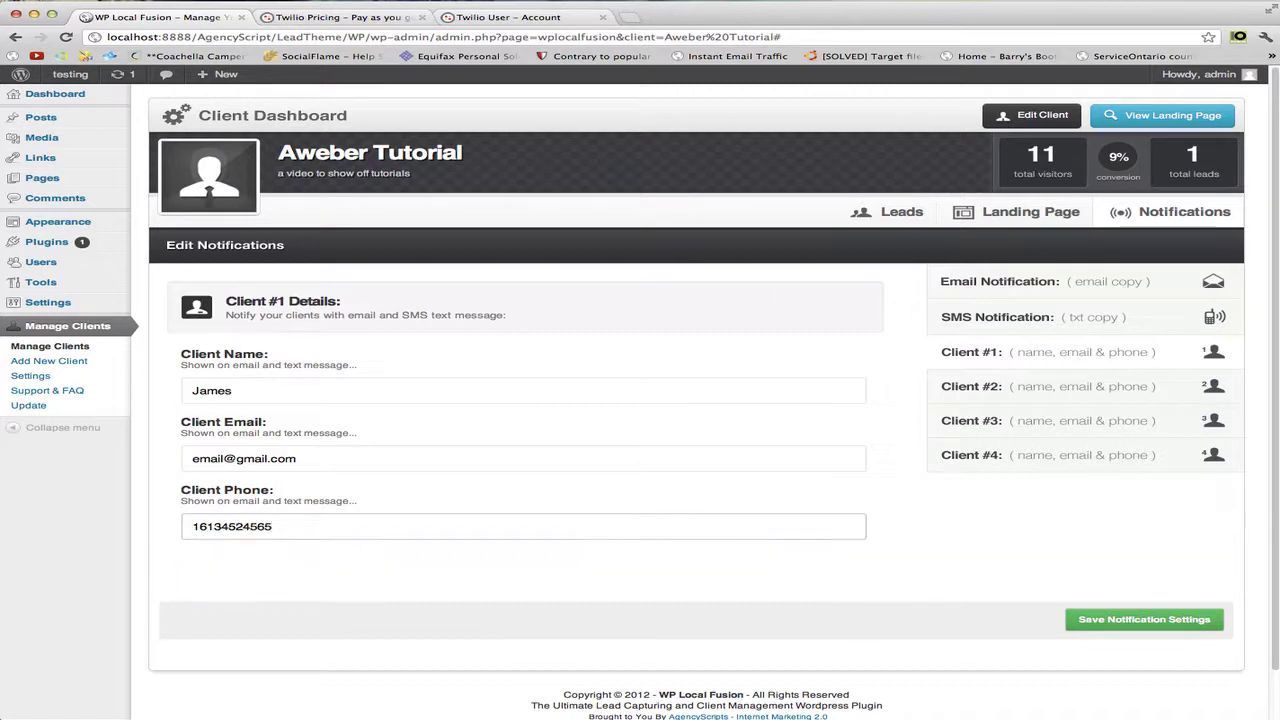
{"action": "left_click", "coordinate": [192, 526]}
{"action": "left_click", "coordinate": [250, 558]}
{"action": "left_click", "coordinate": [888, 219]}
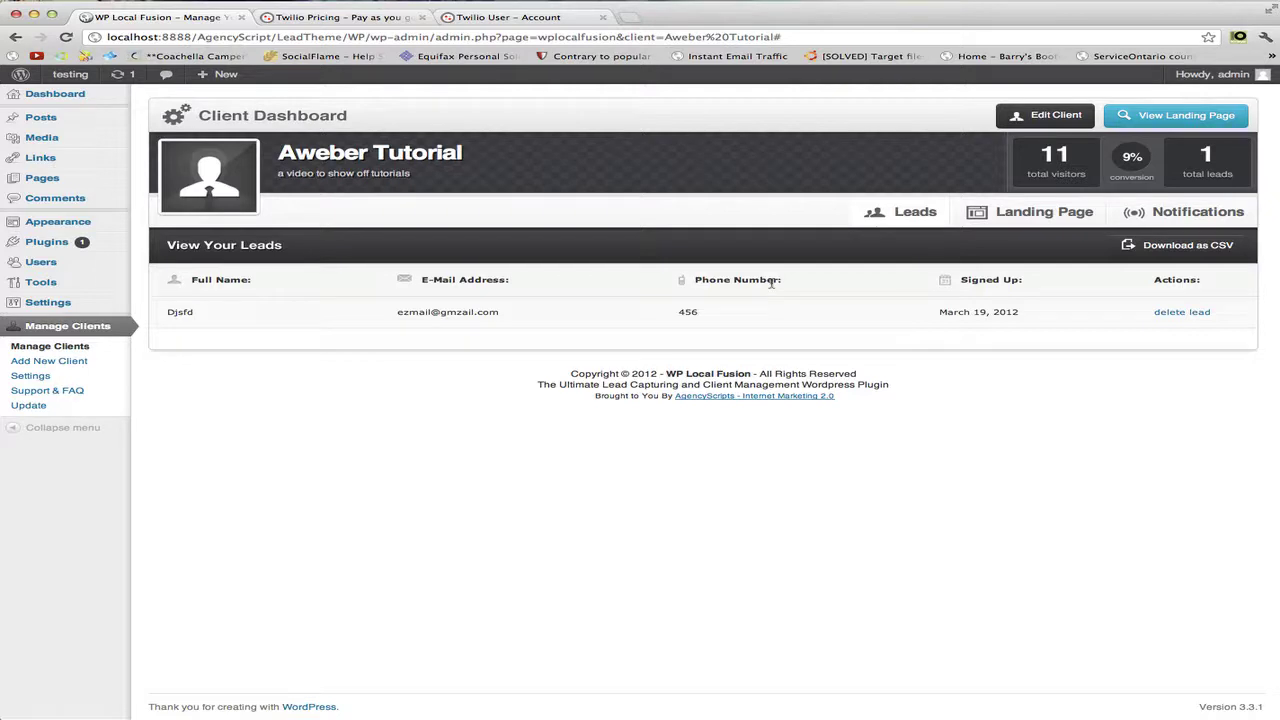
On Twilio's pricing page, highlight the 1¢ per-text rate and check the Canada country dropdown
{"action": "left_click", "coordinate": [336, 18]}
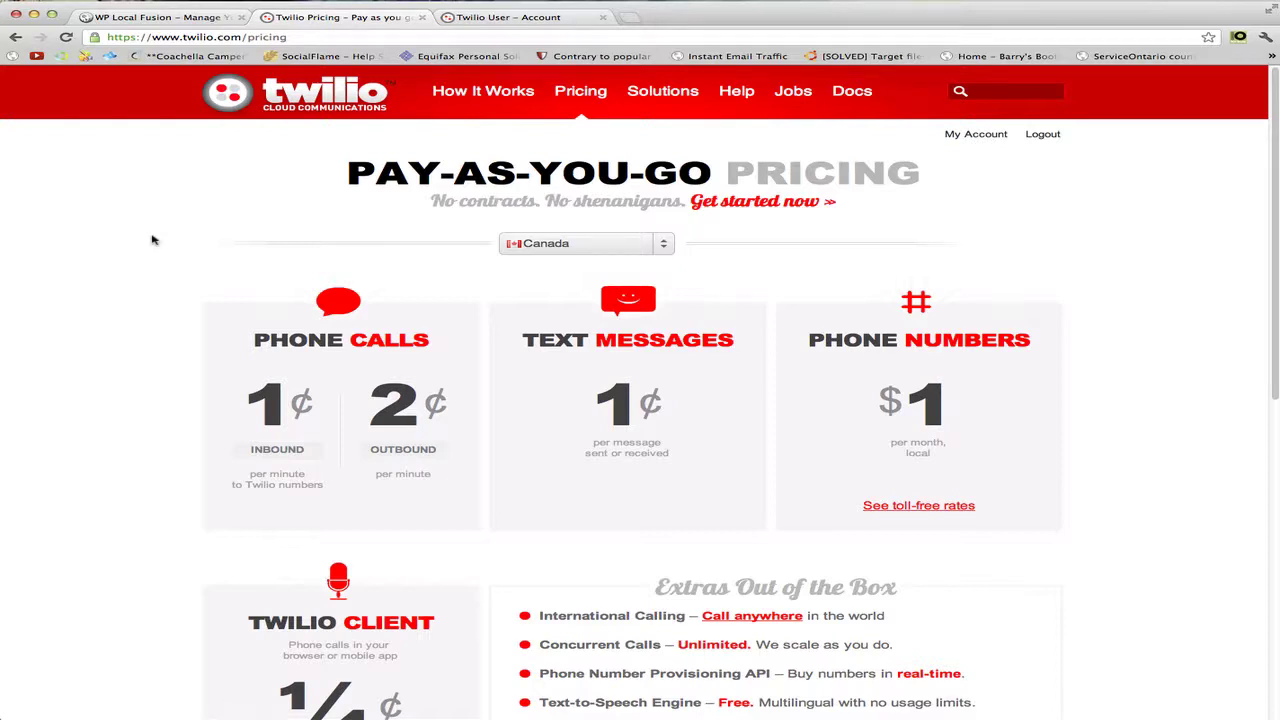
{"action": "left_click_drag", "start_coordinate": [592, 443], "coordinate": [677, 454]}
{"action": "left_click", "coordinate": [677, 454]}
{"action": "left_click", "coordinate": [632, 248]}
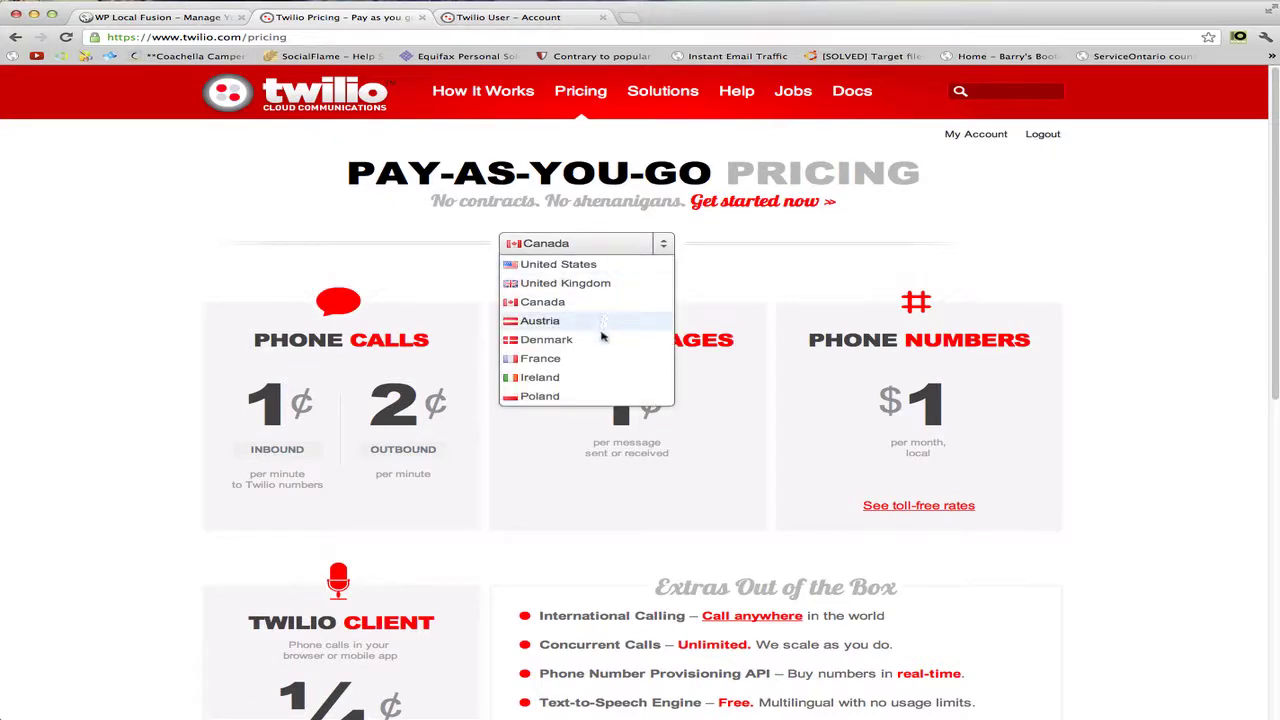
{"action": "left_click", "coordinate": [732, 428]}
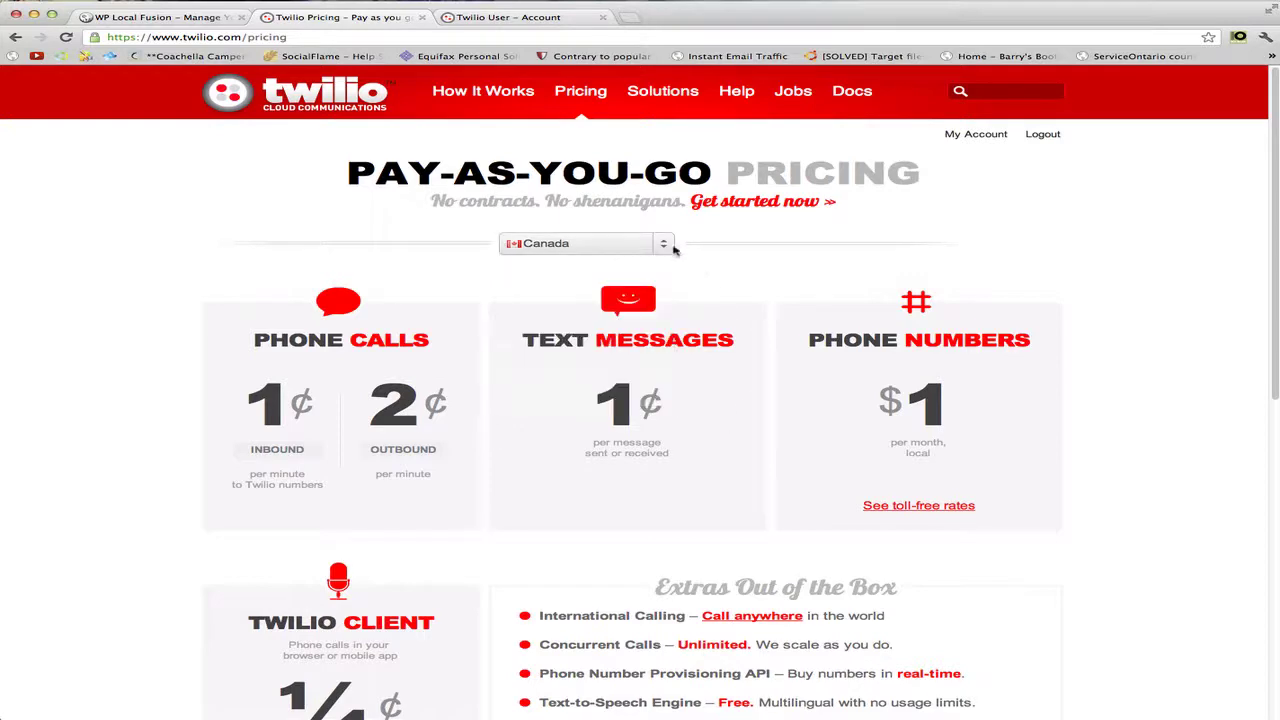